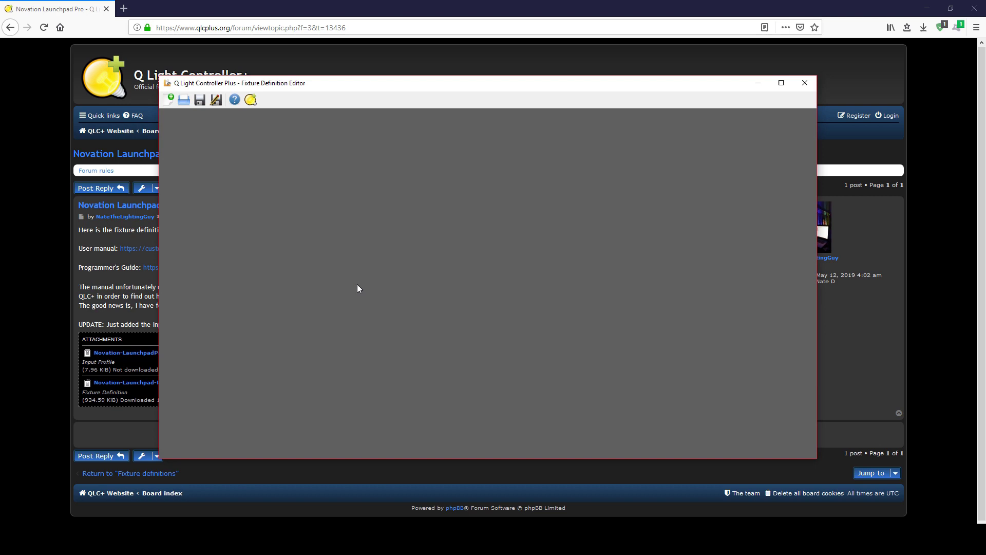
pyautogui.click(183, 101)
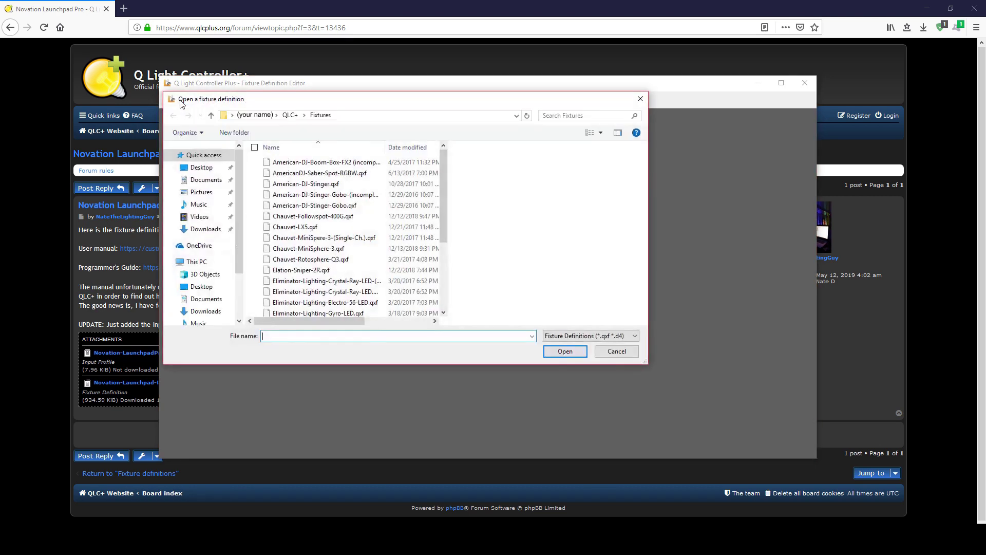
pyautogui.rightClick(249, 210)
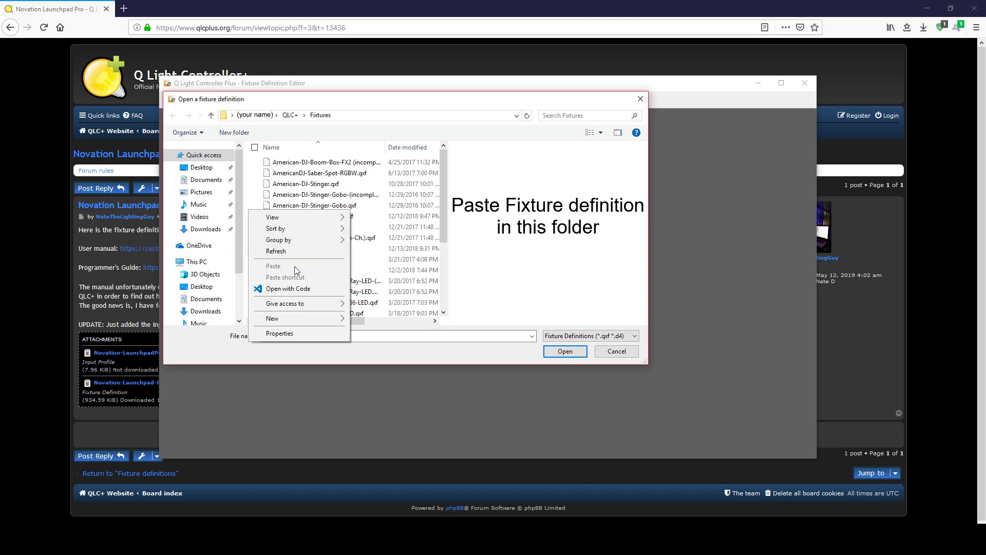
pyautogui.click(446, 221)
pyautogui.moveTo(446, 221); pyautogui.dragTo(440, 285)
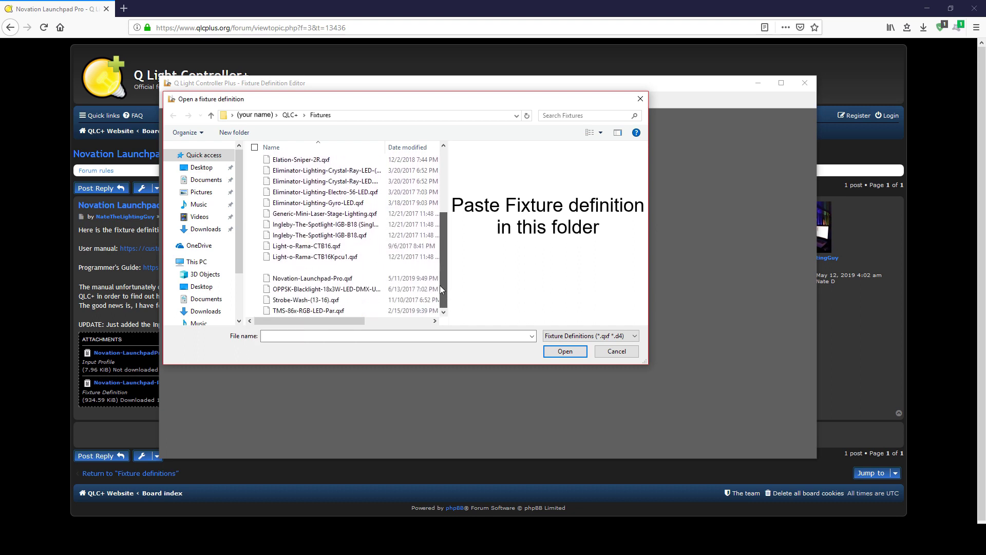
pyautogui.click(364, 279)
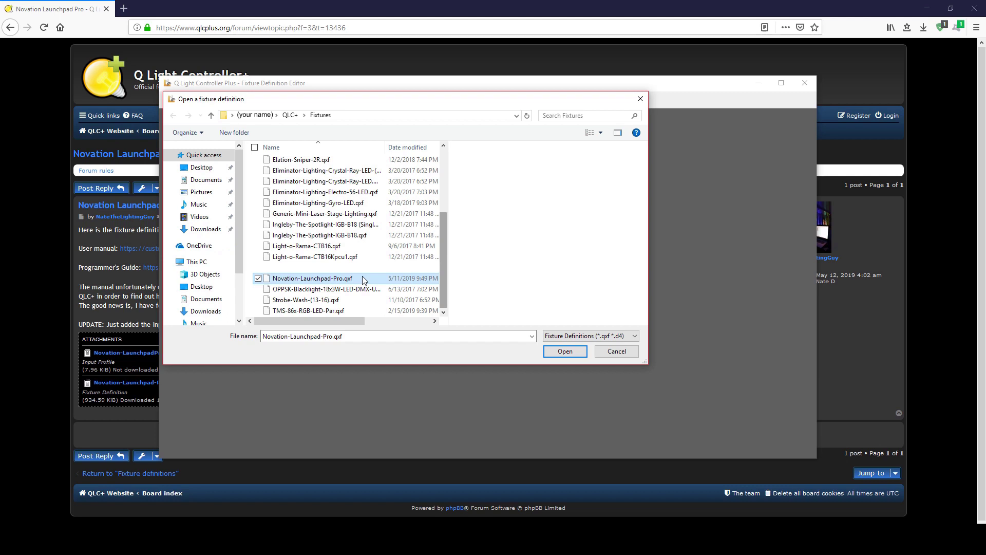
pyautogui.click(614, 352)
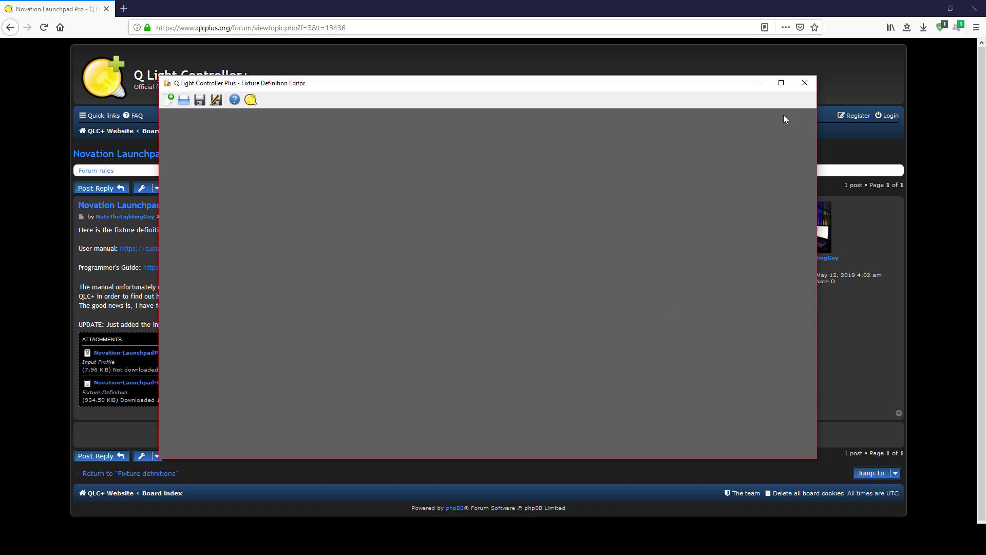
# - Close the Fixture Definition Editor and return to the empty QLC+ New Workspace, maximised
pyautogui.click(806, 84)
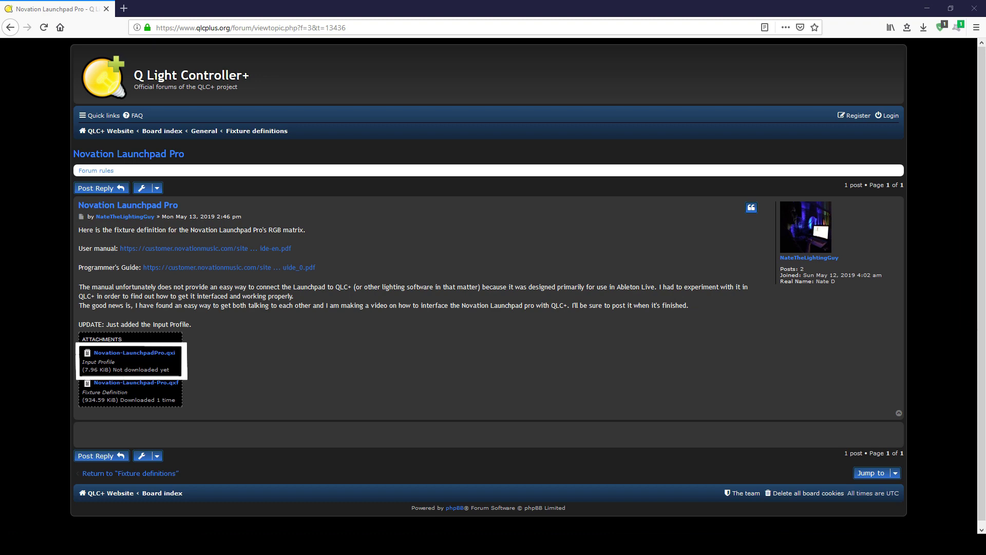
pyautogui.hotkey('alt', 'Tab')
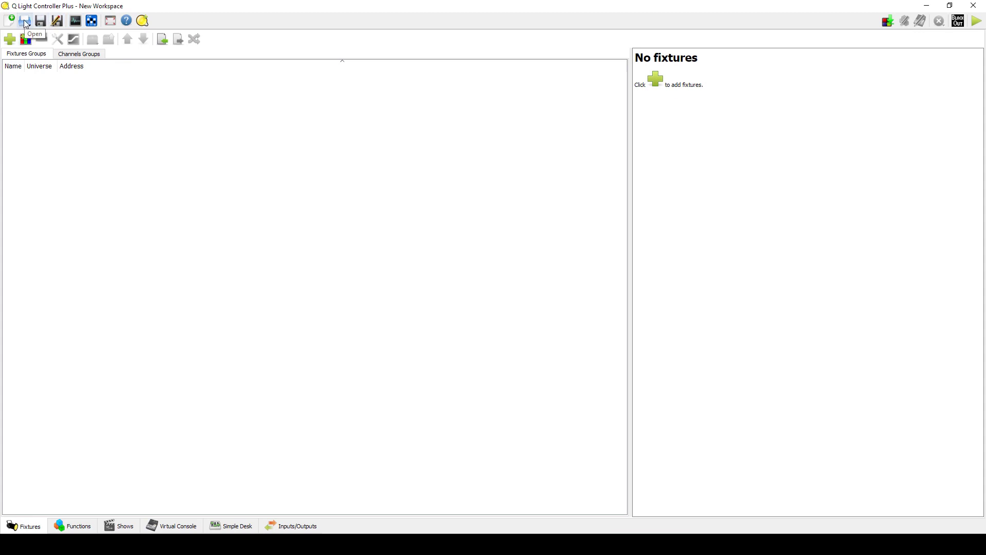
pyautogui.click(25, 23)
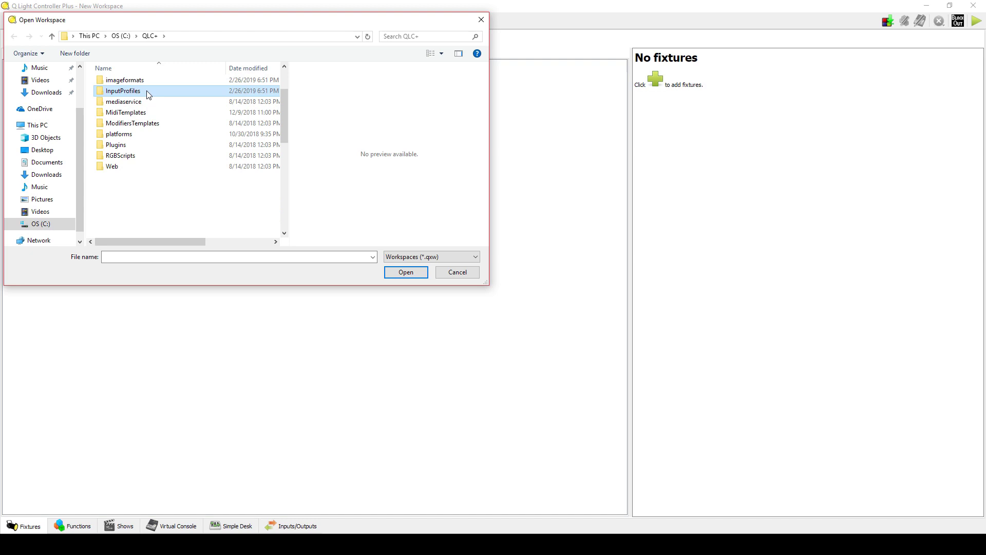
pyautogui.doubleClick(147, 90)
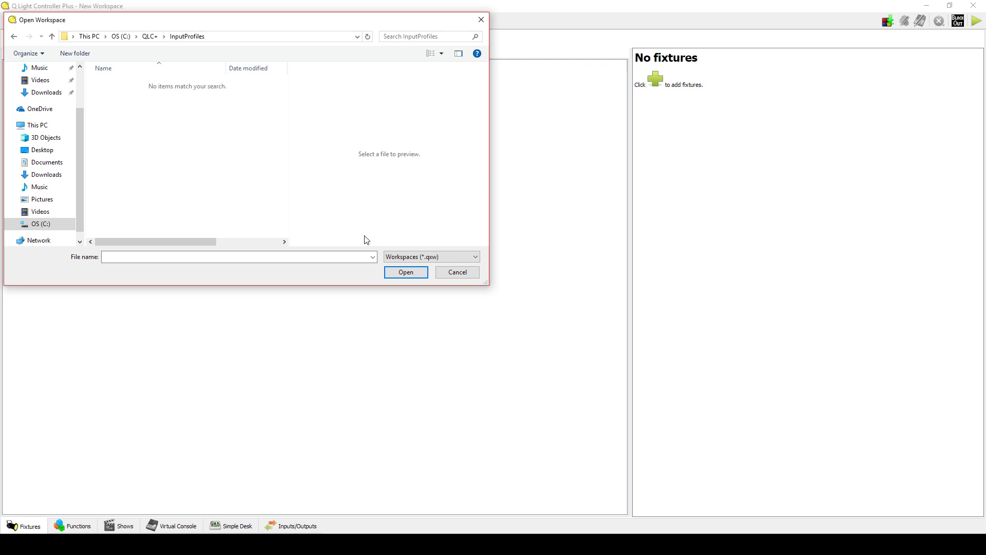
pyautogui.click(420, 257)
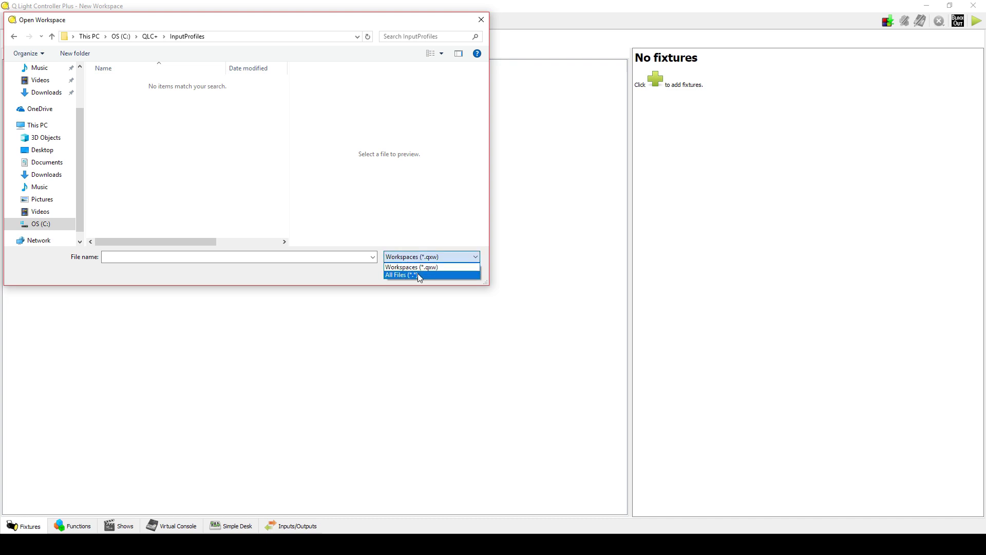
pyautogui.click(418, 275)
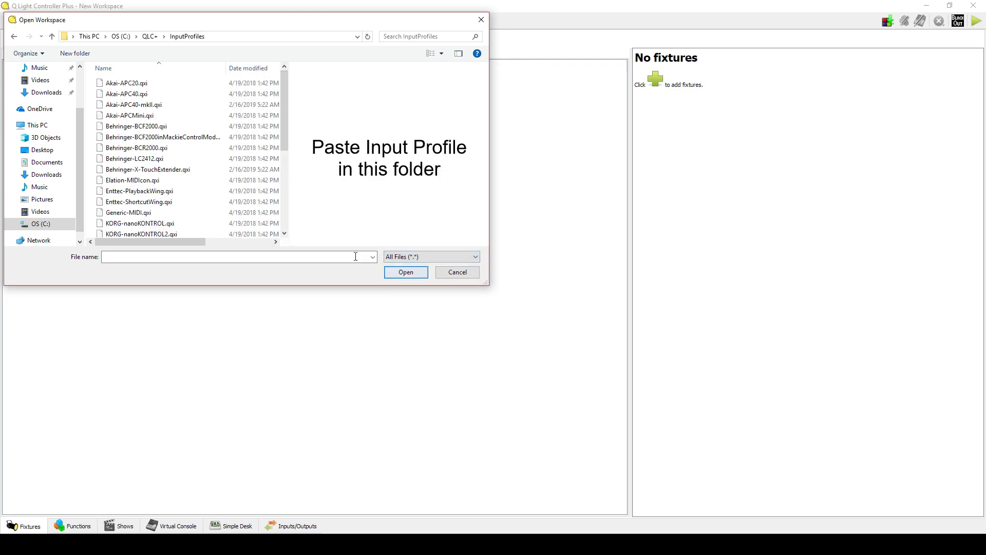
pyautogui.rightClick(93, 148)
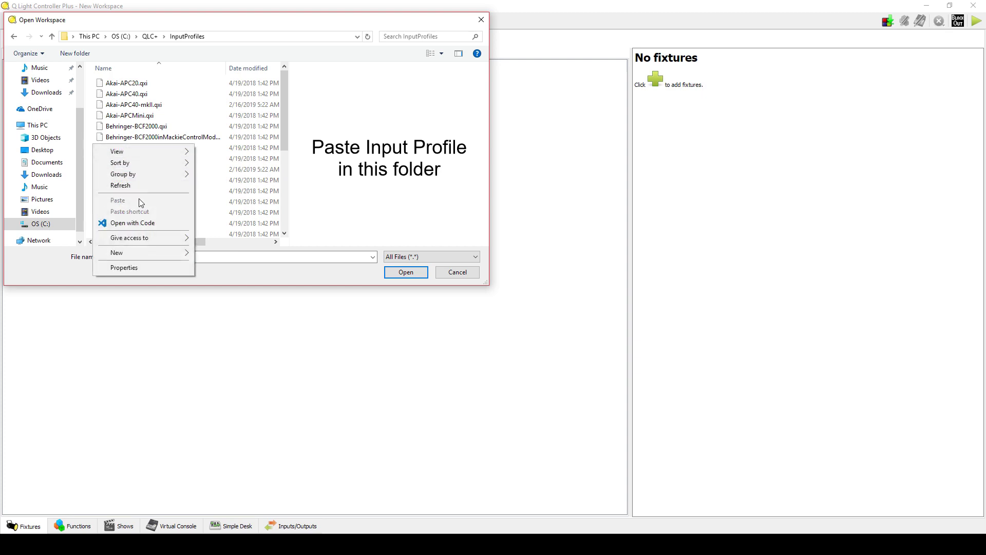
pyautogui.click(90, 152)
pyautogui.scroll(-5, 202, 192)
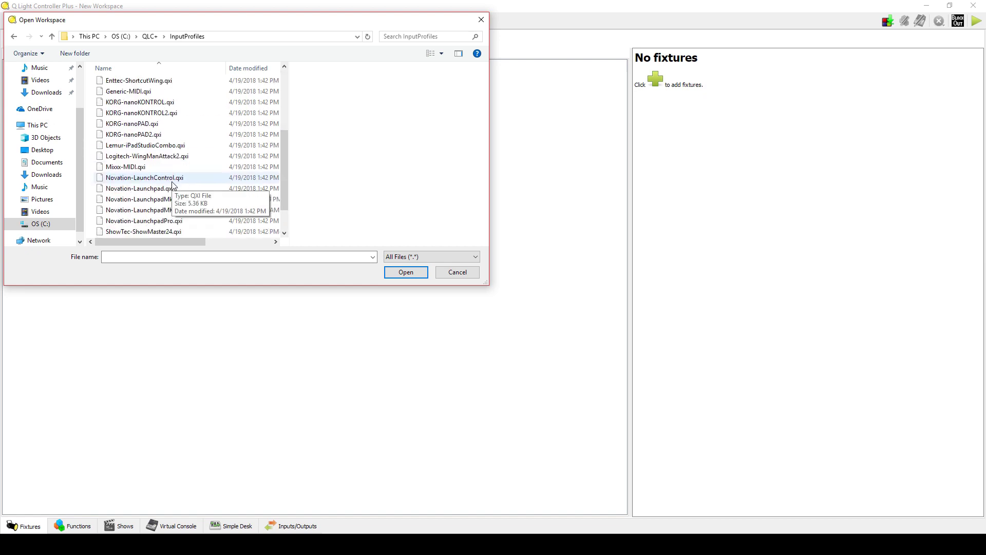
pyautogui.click(199, 190)
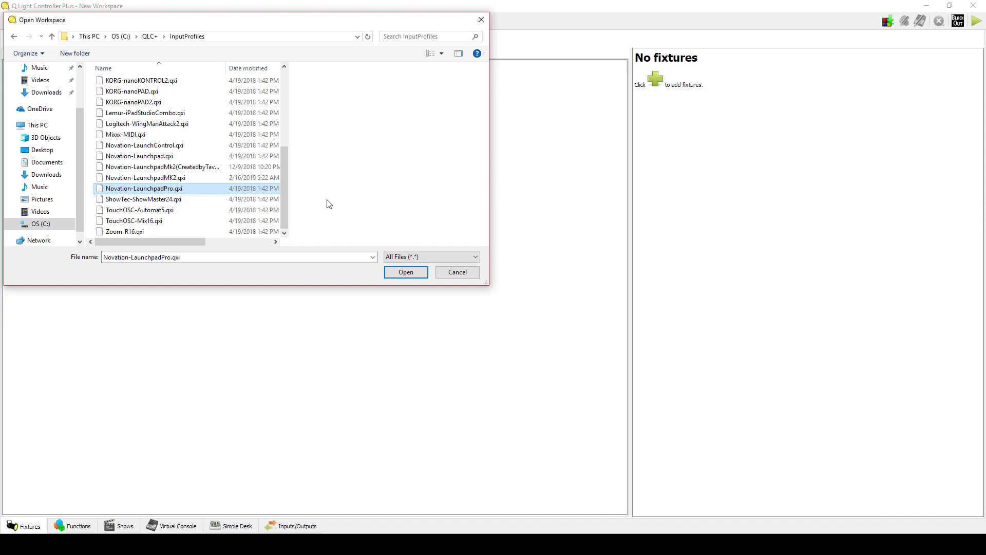
pyautogui.click(454, 272)
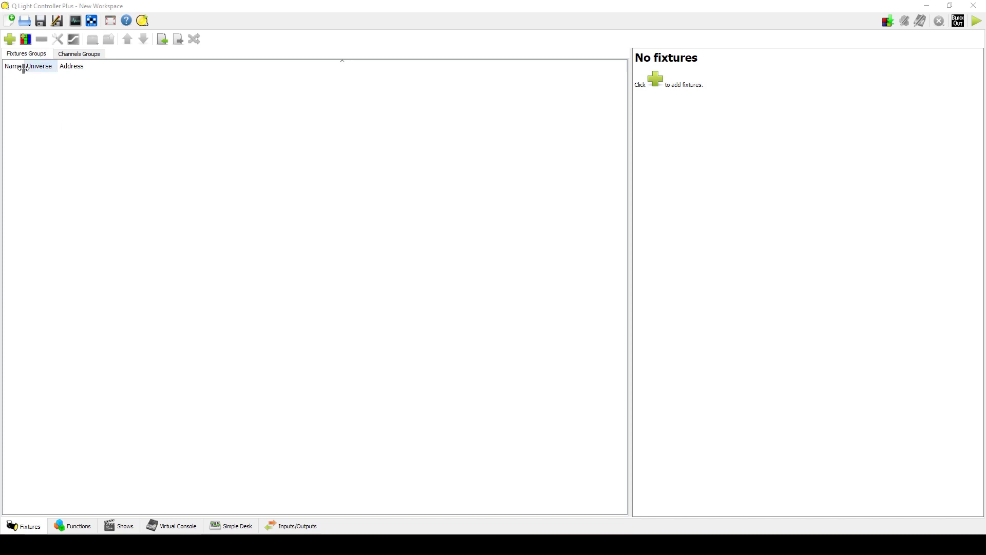
# - Add a Novation Launchpad Pro fixture, found by searching 'laun', patched to Universe 4 at 001–099
pyautogui.click(10, 40)
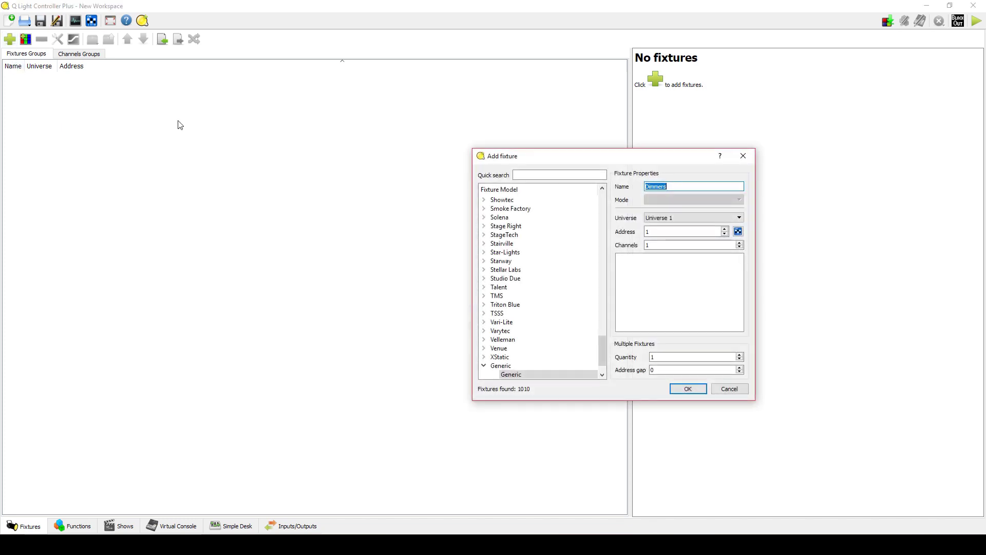
pyautogui.click(529, 175)
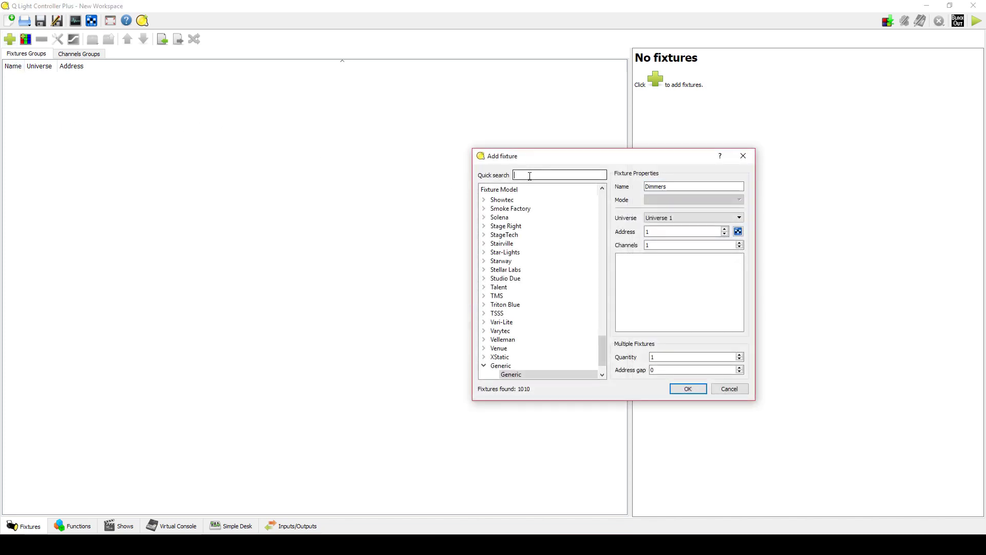
pyautogui.write('laun')
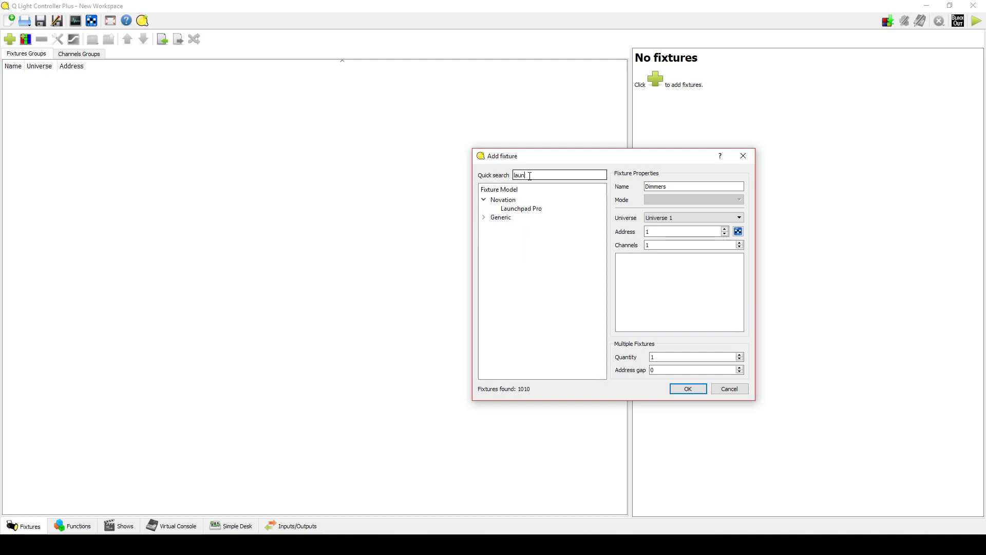
pyautogui.click(524, 210)
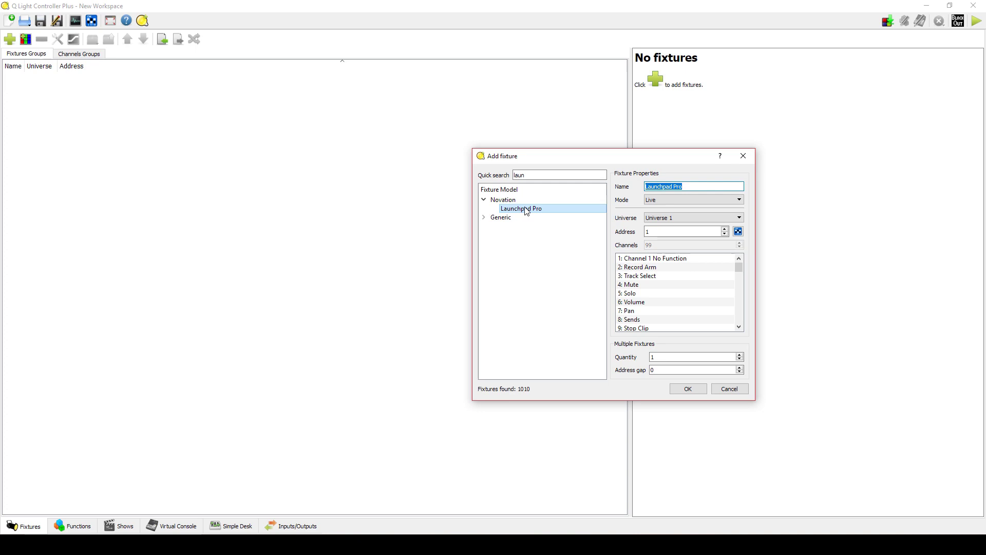
pyautogui.click(656, 219)
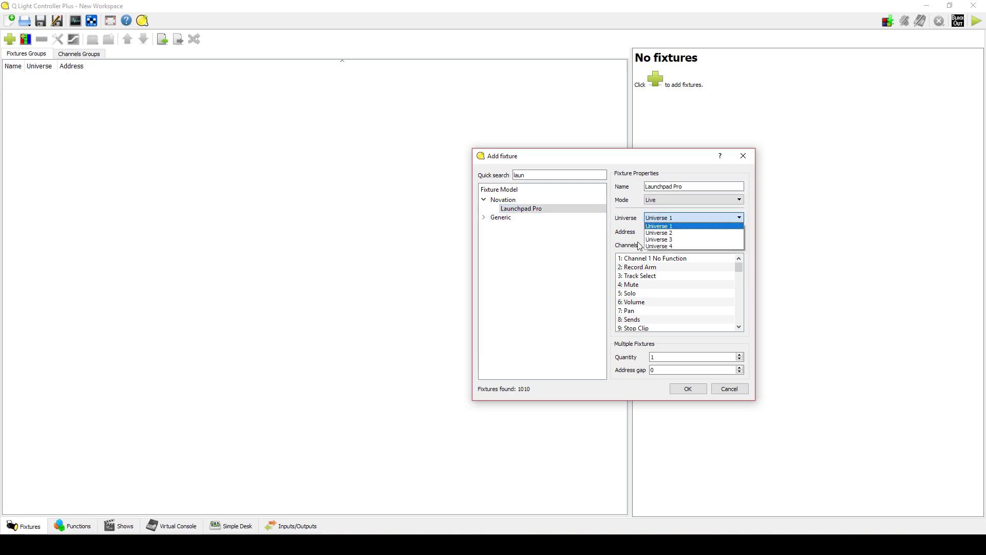
pyautogui.click(670, 247)
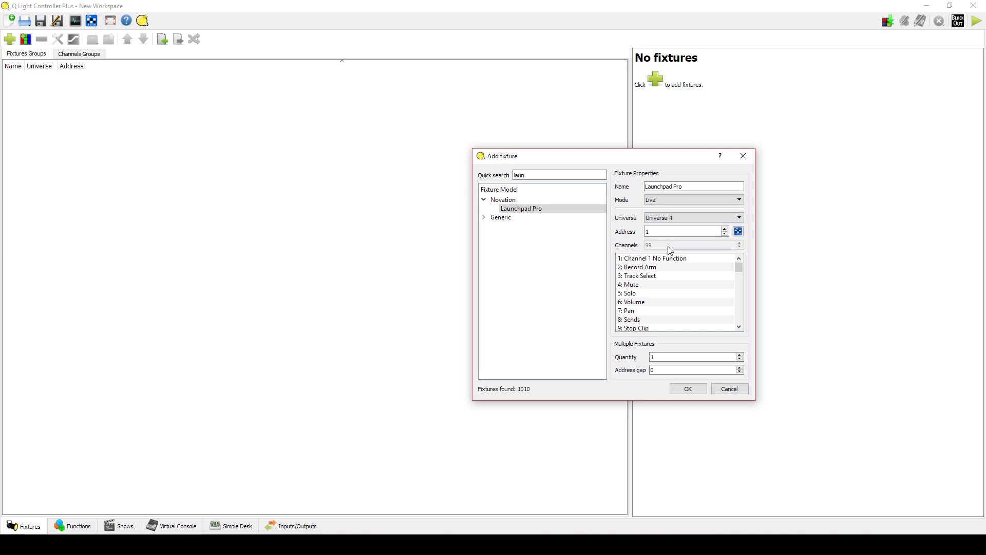
pyautogui.click(685, 390)
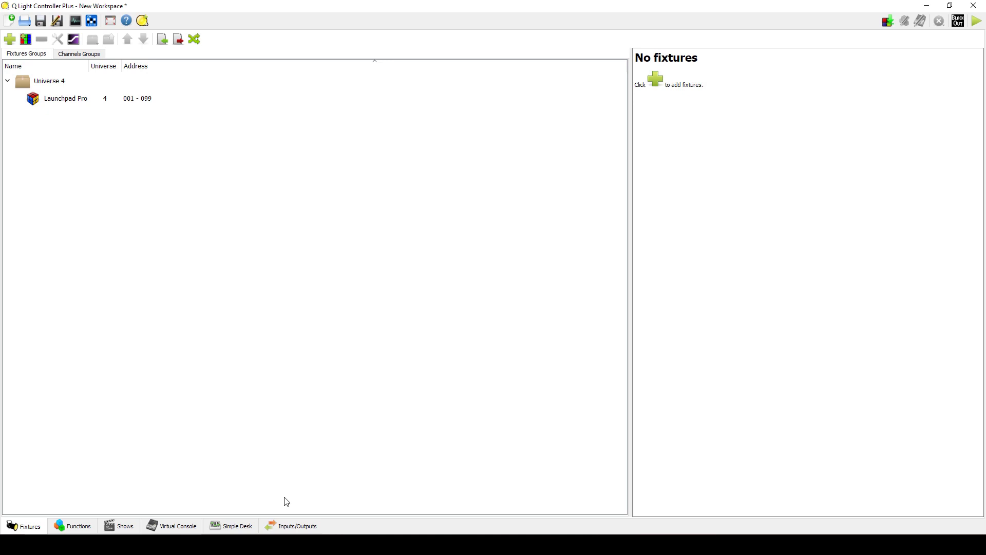
# - Set MIDI '2: 2- Launchpad Pro' as Universe 1's input with the Novation Launchpad Pro profile
pyautogui.click(300, 528)
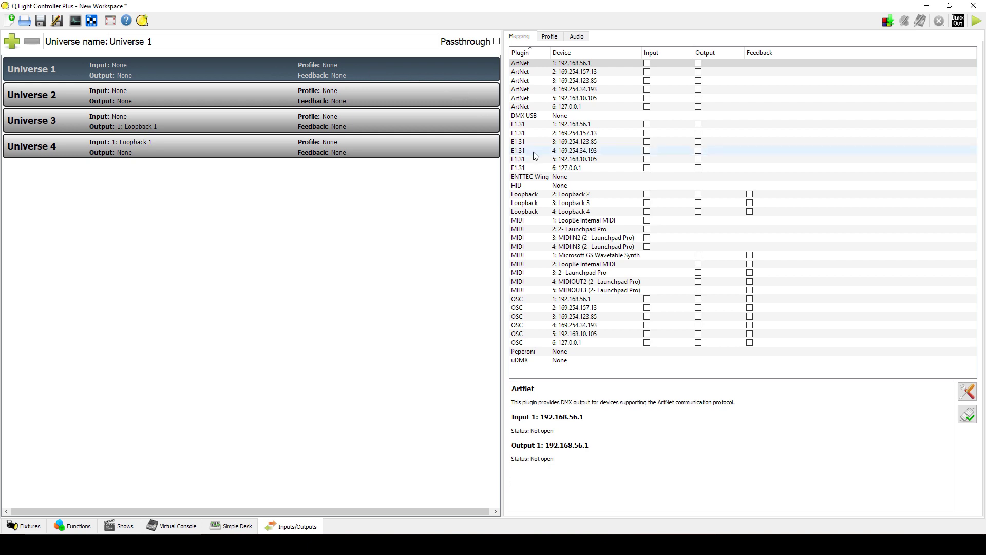
pyautogui.click(637, 229)
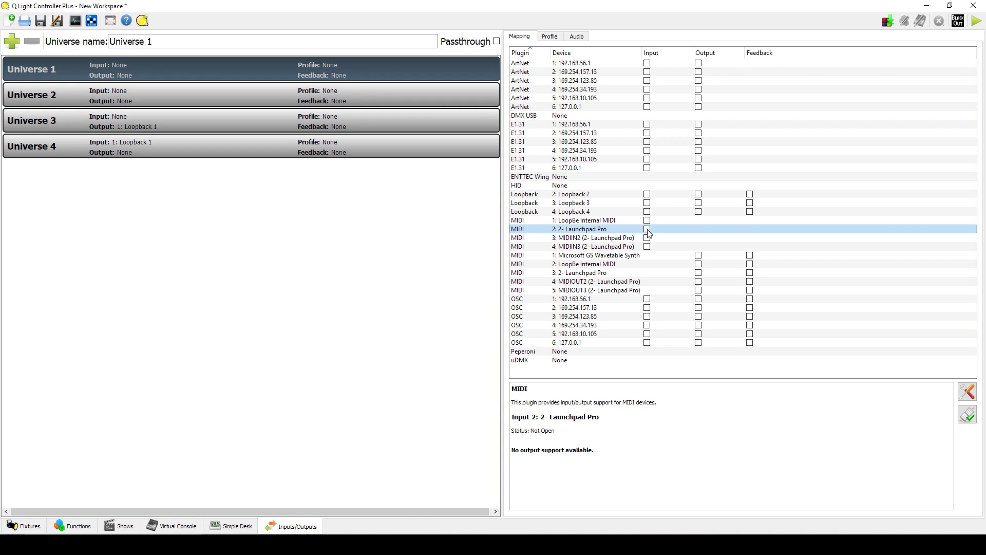
pyautogui.click(648, 230)
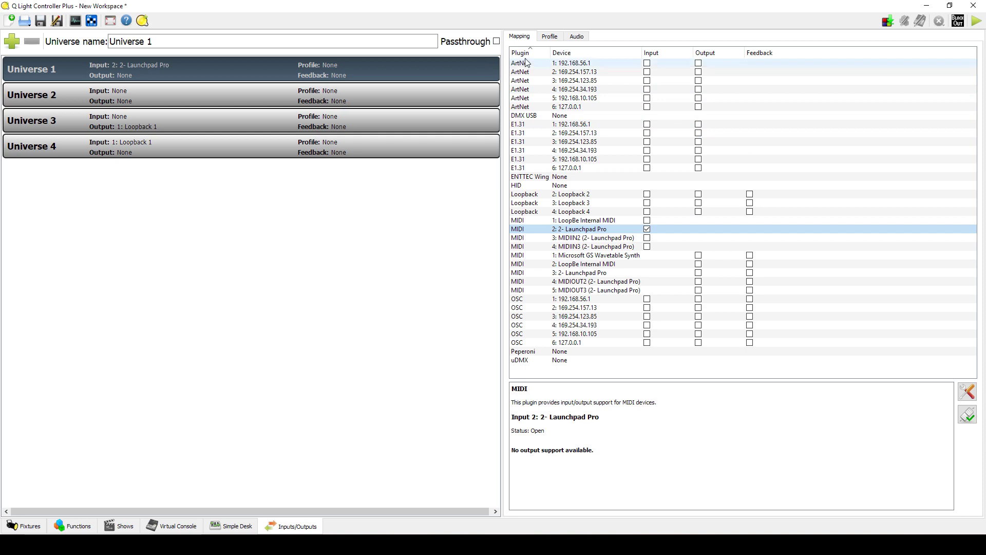
pyautogui.click(550, 38)
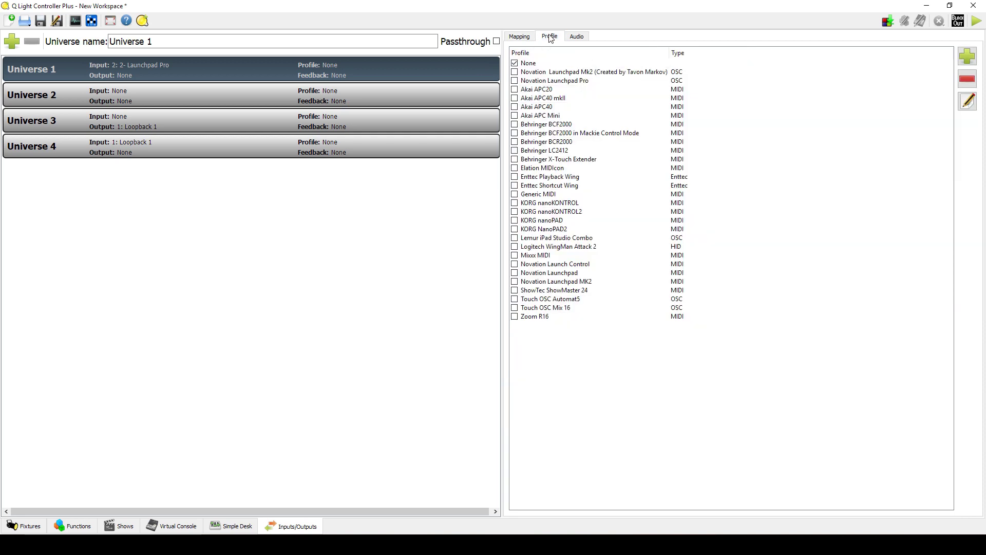
pyautogui.click(514, 82)
# - Route Universe 4's output to MIDI '3: 2- Launchpad Pro' and open its MIDI plugin settings
pyautogui.click(410, 154)
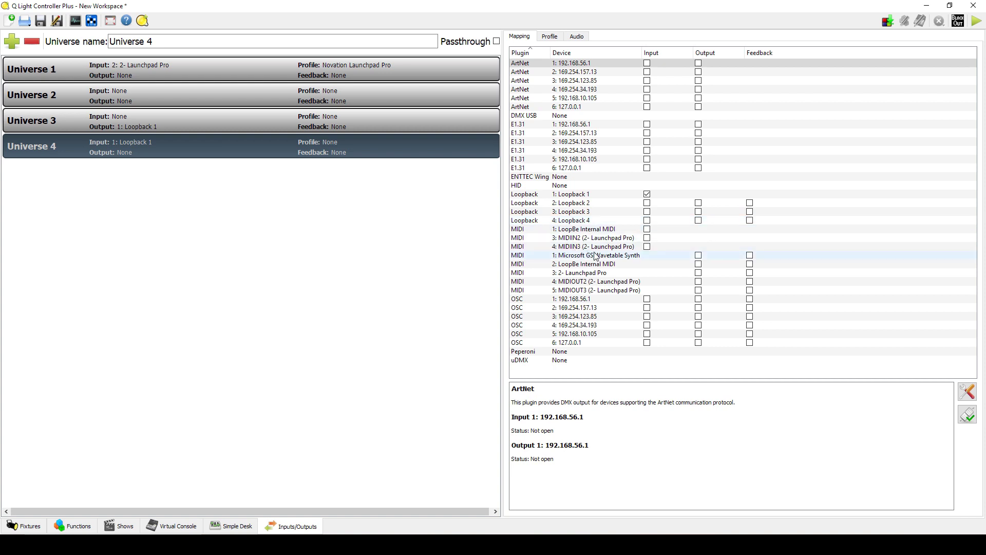
pyautogui.click(699, 273)
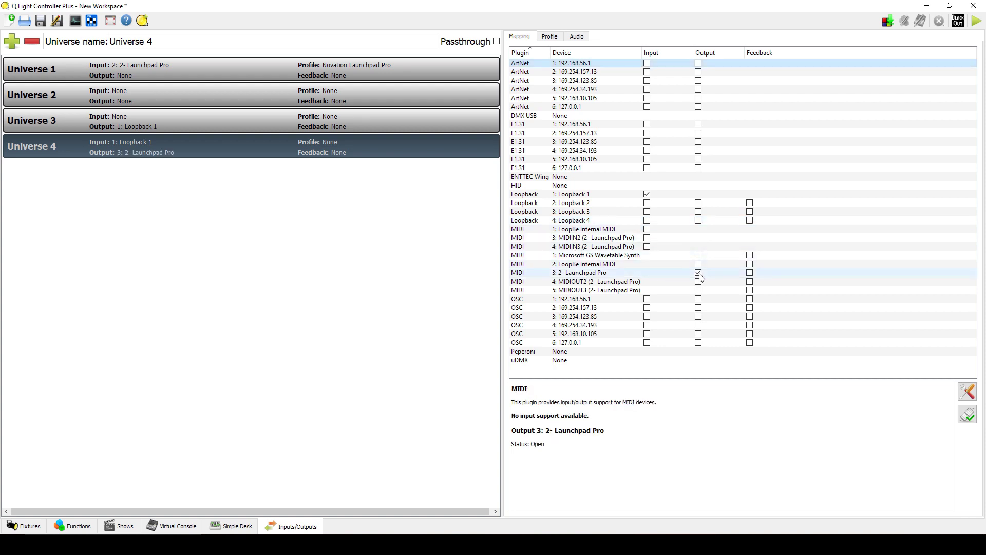
pyautogui.click(648, 275)
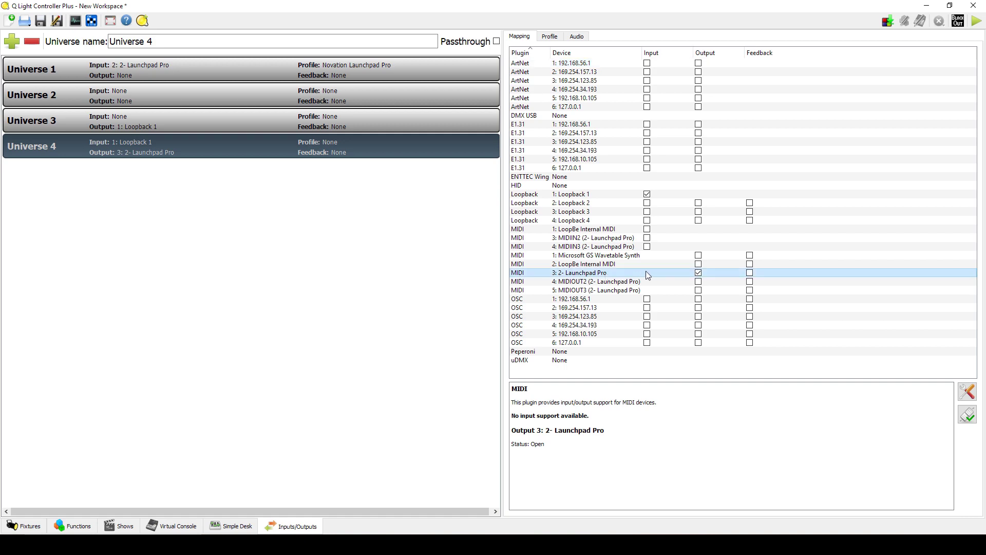
pyautogui.doubleClick(589, 274)
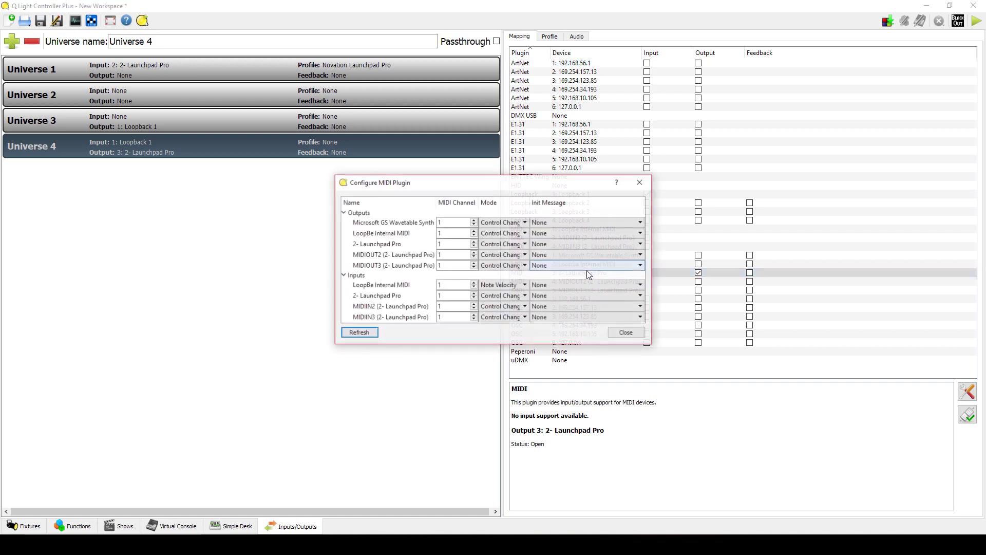
# - Switch the 2- Launchpad Pro output mode to Note Velocity and close the MIDI configuration
pyautogui.click(522, 246)
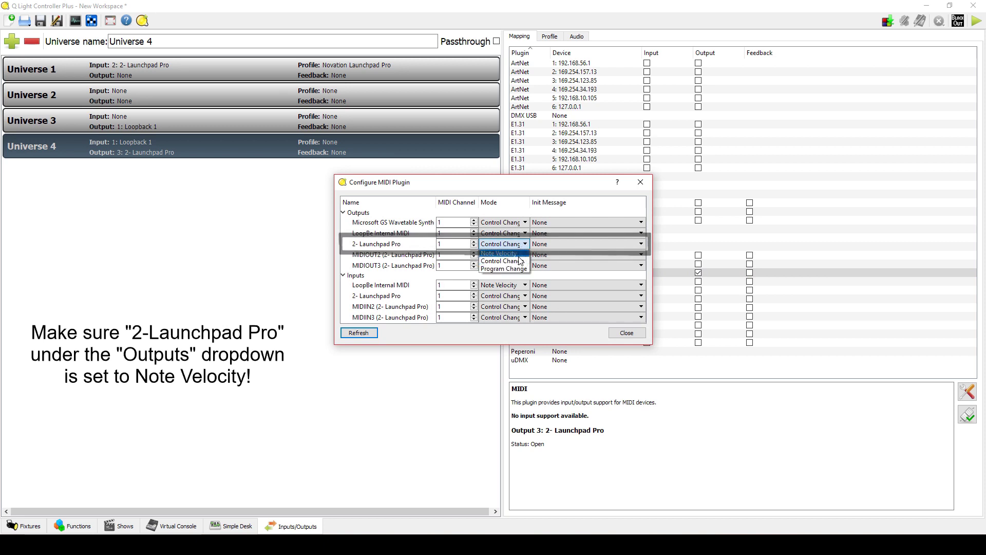
pyautogui.click(522, 254)
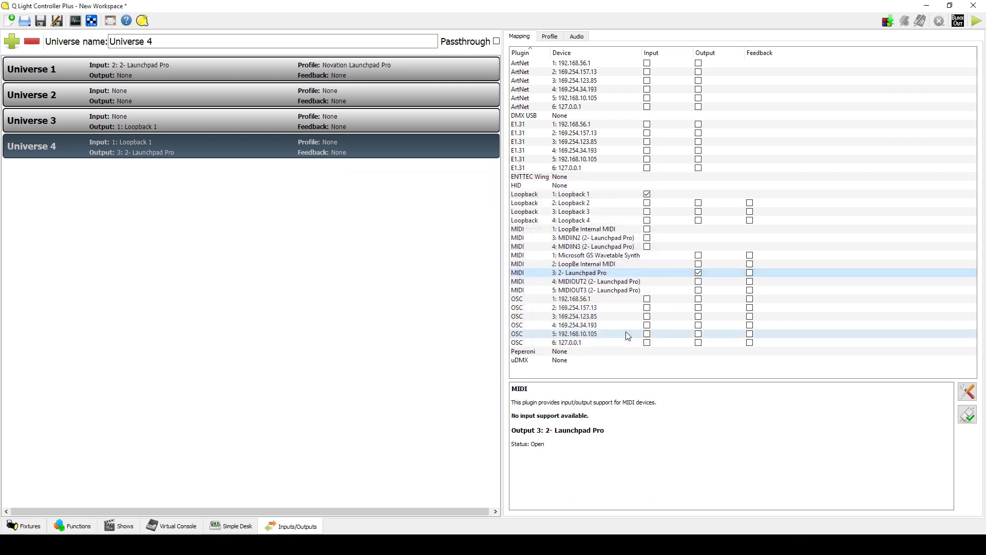
pyautogui.click(627, 334)
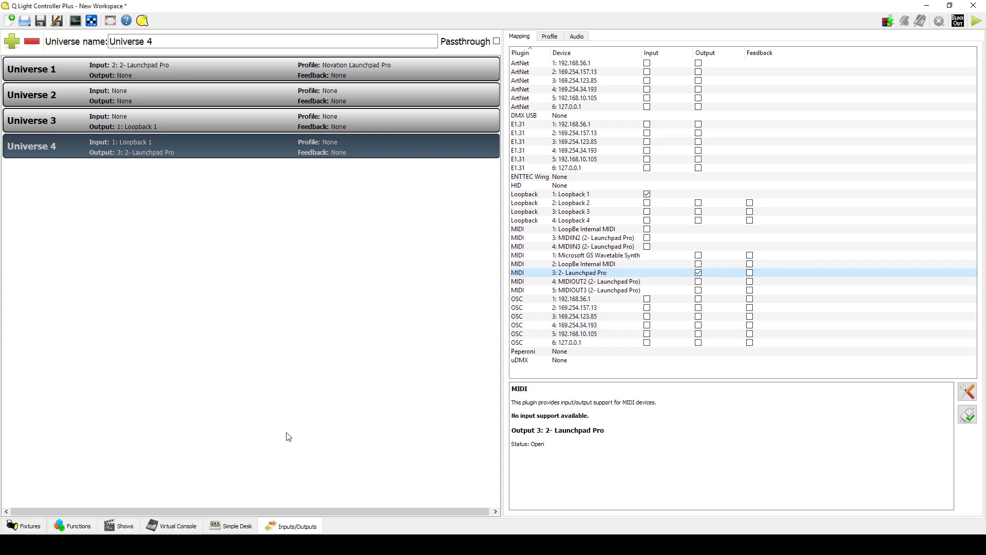
# - Open the Simple Desk showing Universe 4's channels
pyautogui.click(230, 527)
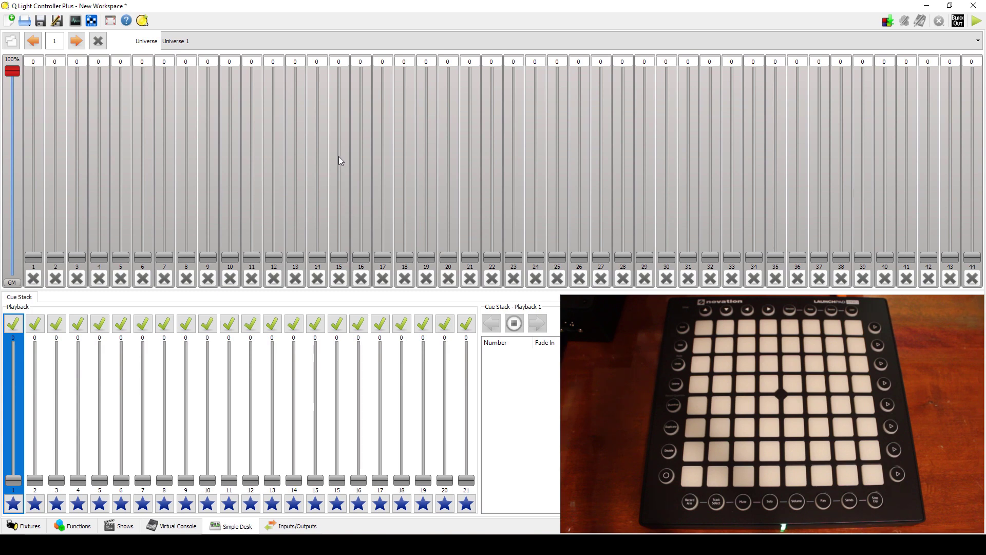
pyautogui.click(336, 41)
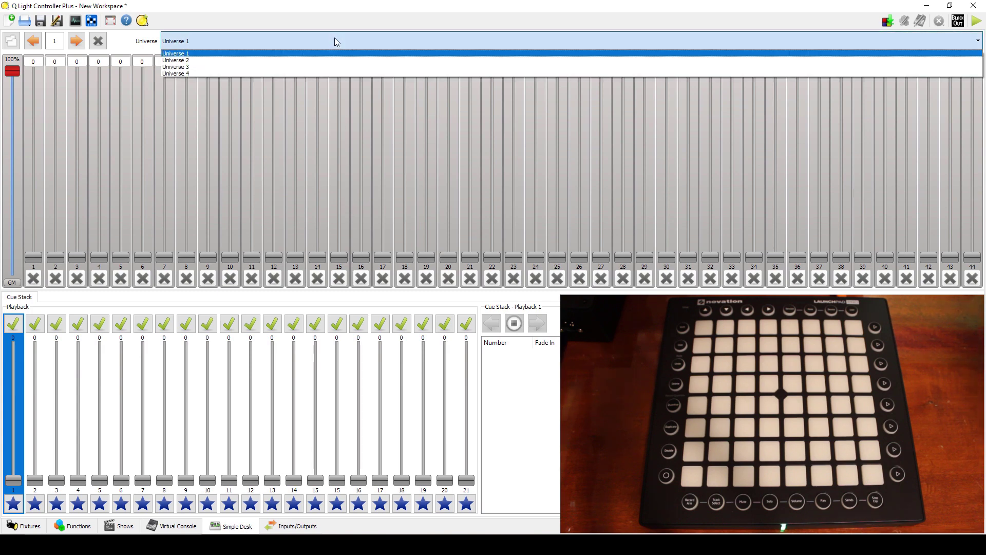
pyautogui.click(302, 78)
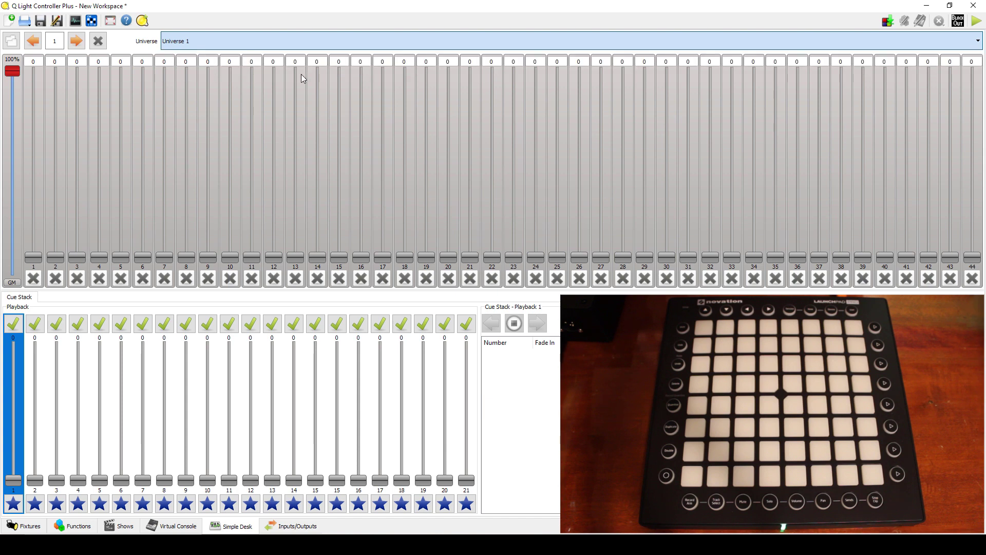
# - Raise channels 2, 5, 19, 21, 22, 25, 28 and 31 to light pads, then show the fixture's channels
pyautogui.moveTo(57, 212)
pyautogui.mouseDown()
pyautogui.moveTo(79, 172)
pyautogui.moveTo(122, 165)
pyautogui.mouseUp()
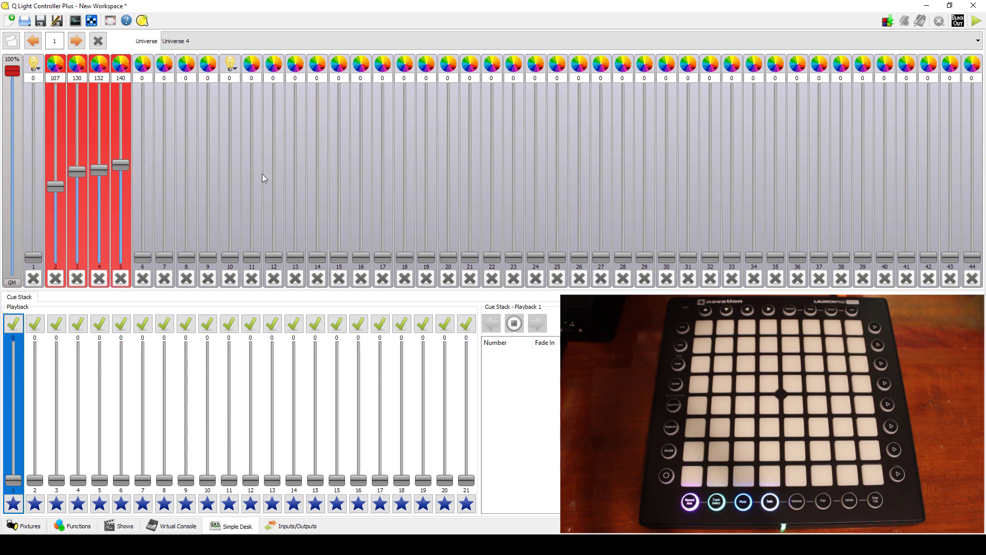
pyautogui.moveTo(433, 184); pyautogui.dragTo(441, 165)
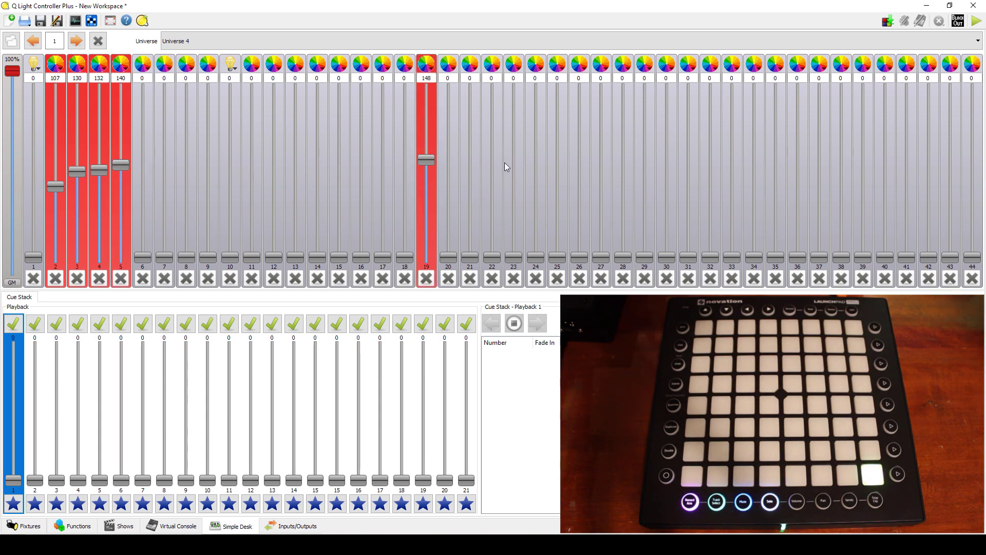
pyautogui.moveTo(504, 161); pyautogui.dragTo(475, 163)
pyautogui.moveTo(557, 174); pyautogui.dragTo(557, 159)
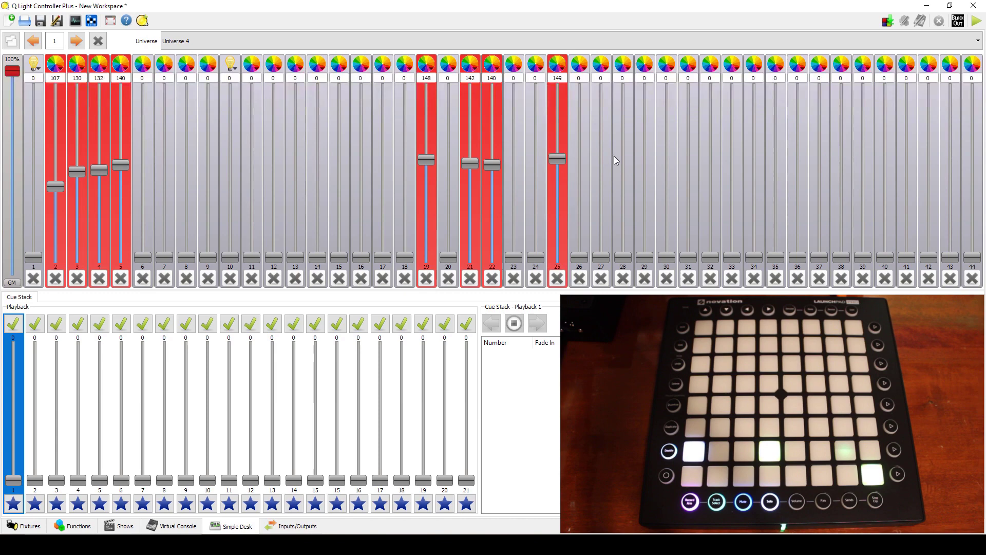
pyautogui.moveTo(622, 159); pyautogui.dragTo(623, 140)
pyautogui.moveTo(689, 154); pyautogui.dragTo(688, 135)
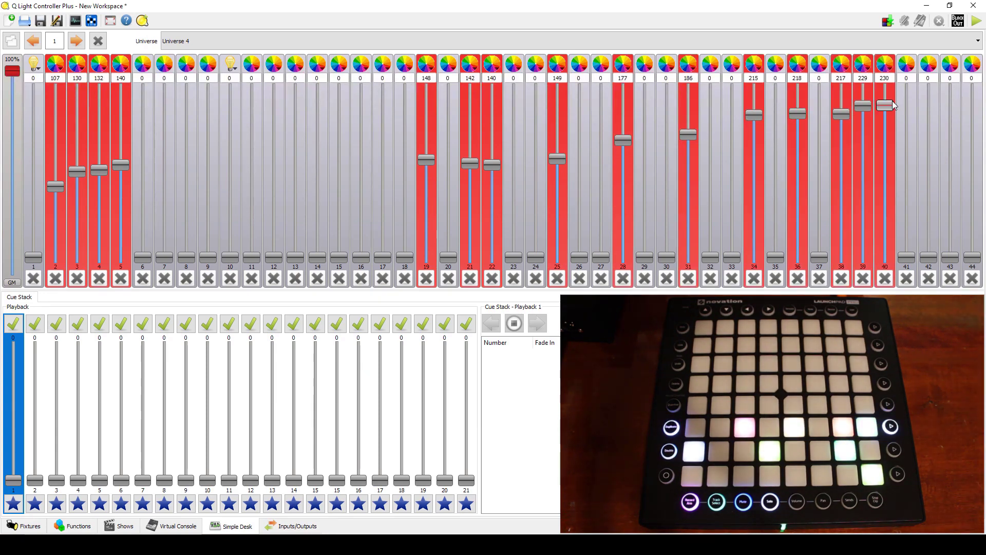
pyautogui.click(12, 40)
# - Try several colour presets on the Record Arm channel, ending with Dark Pink, then reset it to 0
pyautogui.click(99, 41)
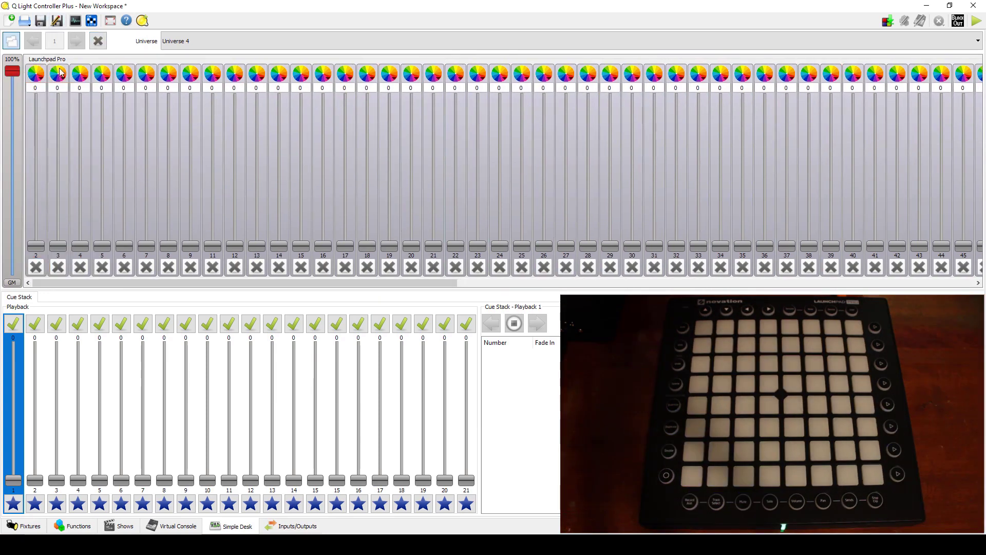
pyautogui.click(41, 80)
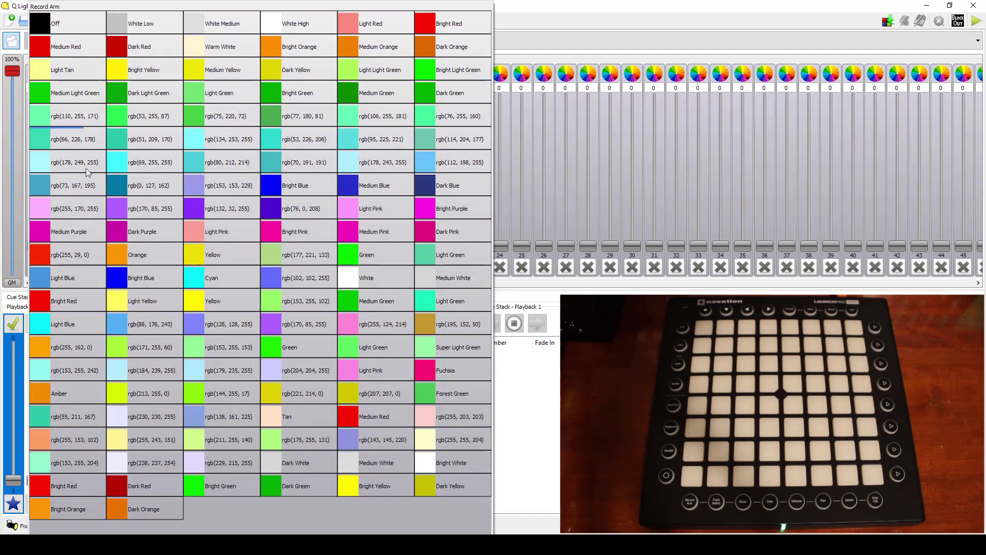
pyautogui.click(82, 189)
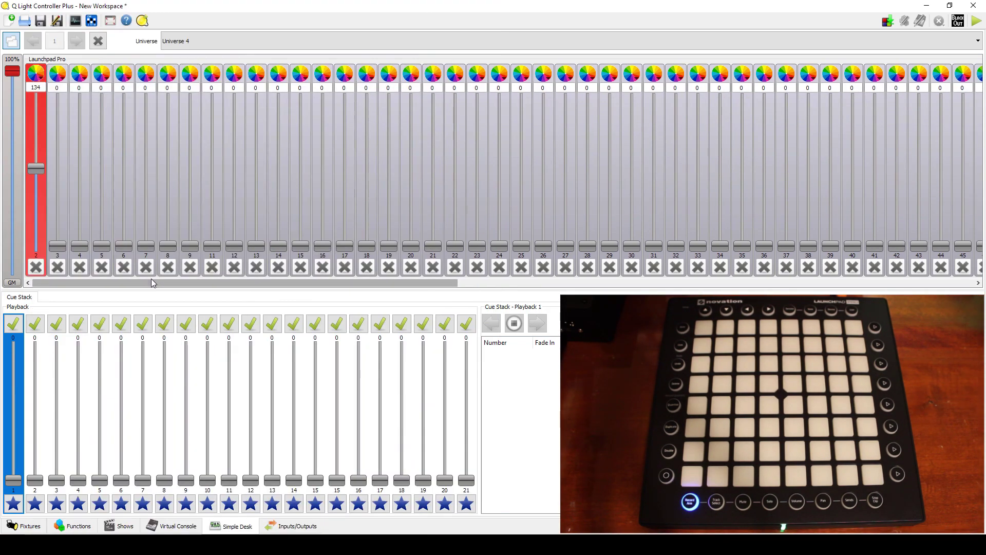
pyautogui.click(39, 72)
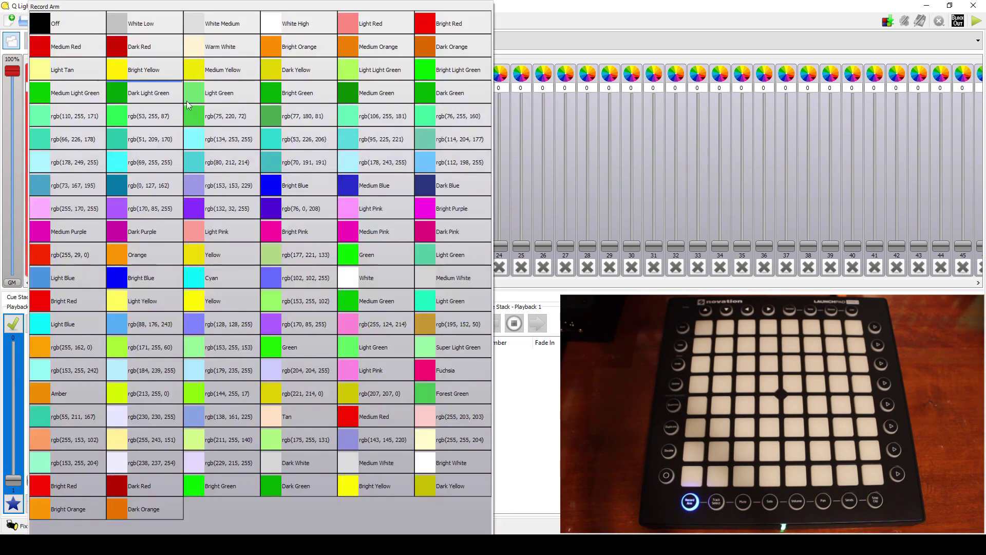
pyautogui.click(222, 115)
pyautogui.click(36, 73)
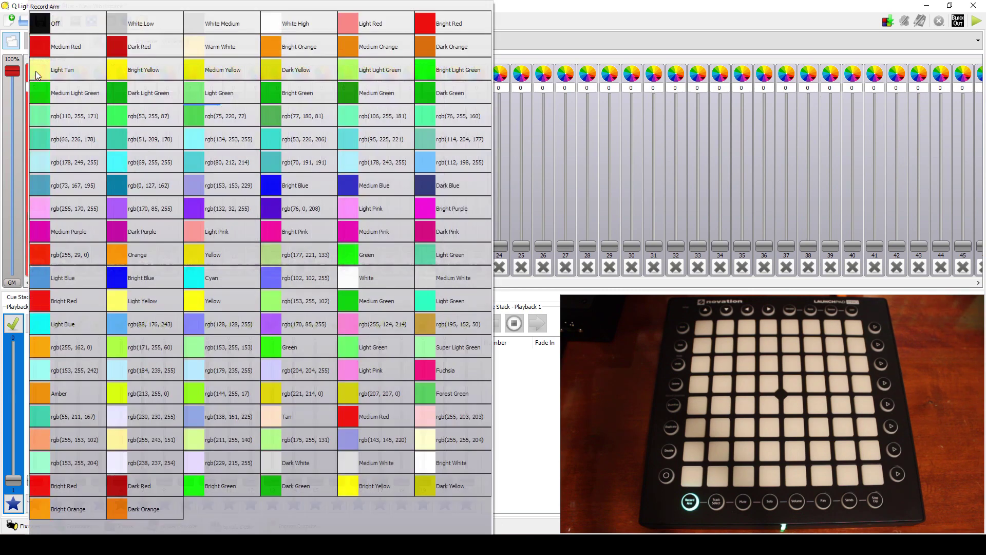
pyautogui.click(151, 258)
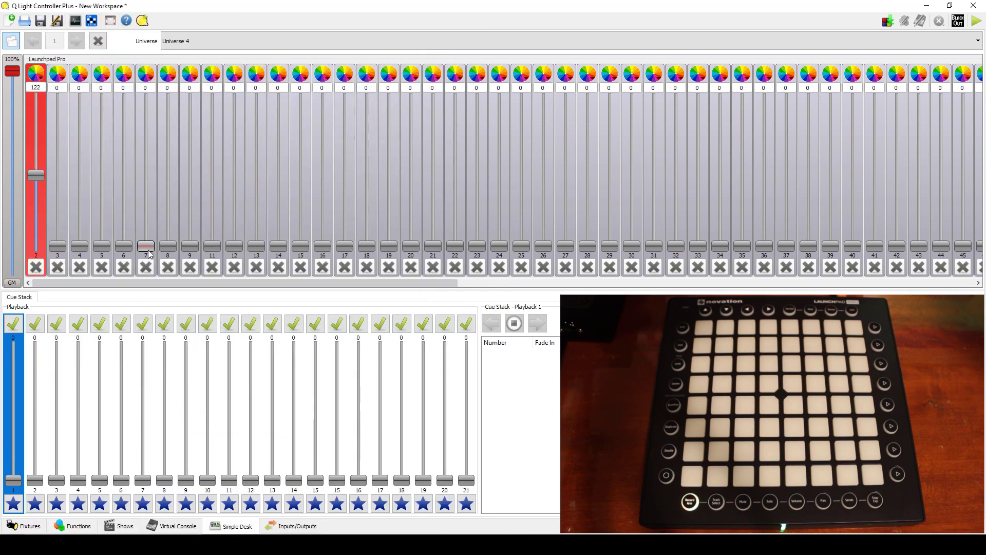
pyautogui.click(36, 73)
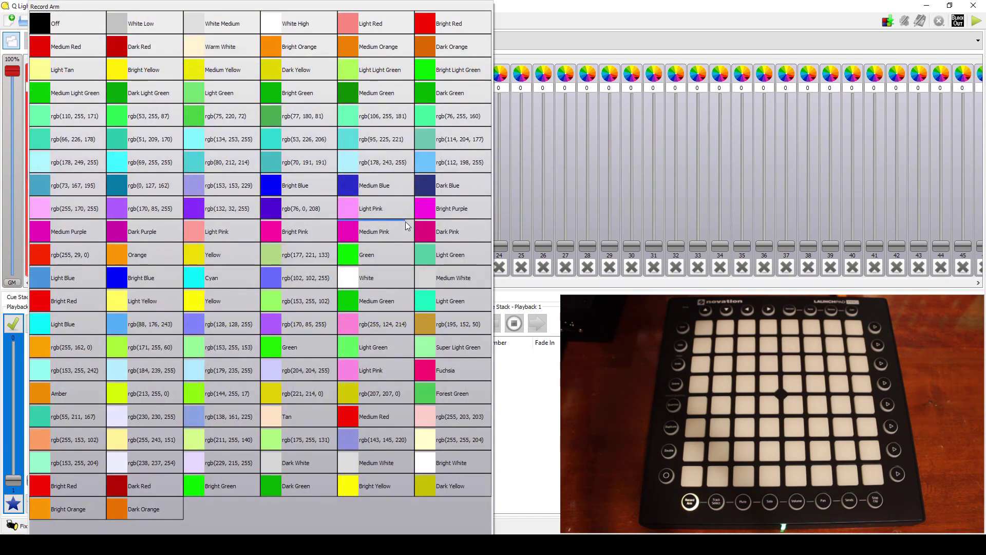
pyautogui.click(454, 232)
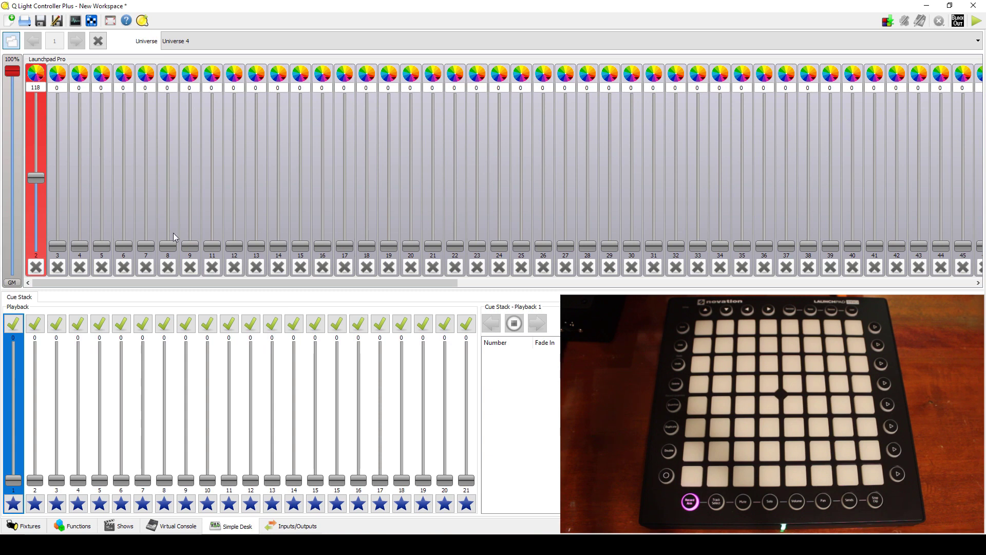
pyautogui.click(37, 265)
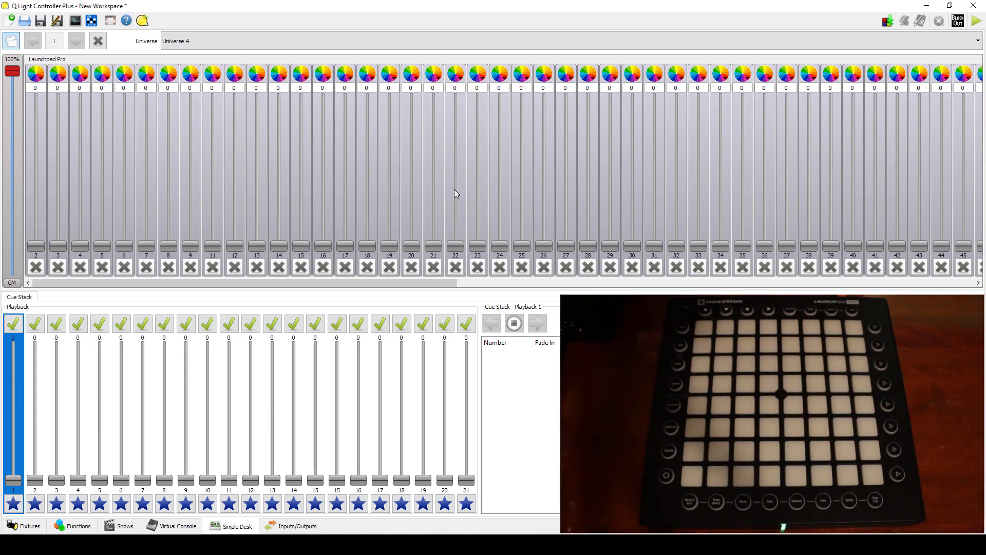
# - Raise the Row 7 - 1 pad channel (22) and set its colour to White High
pyautogui.moveTo(456, 246); pyautogui.dragTo(455, 125)
pyautogui.click(455, 73)
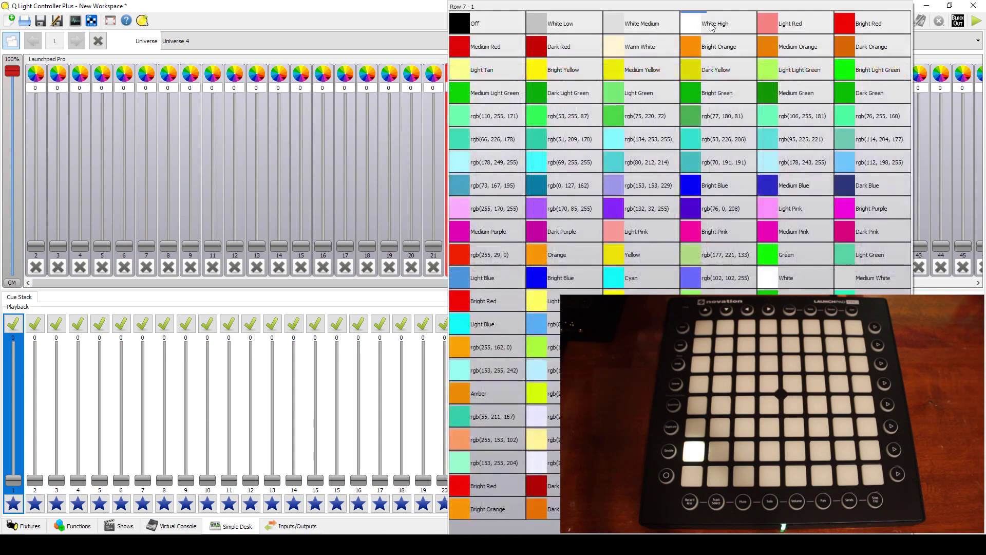
pyautogui.click(724, 24)
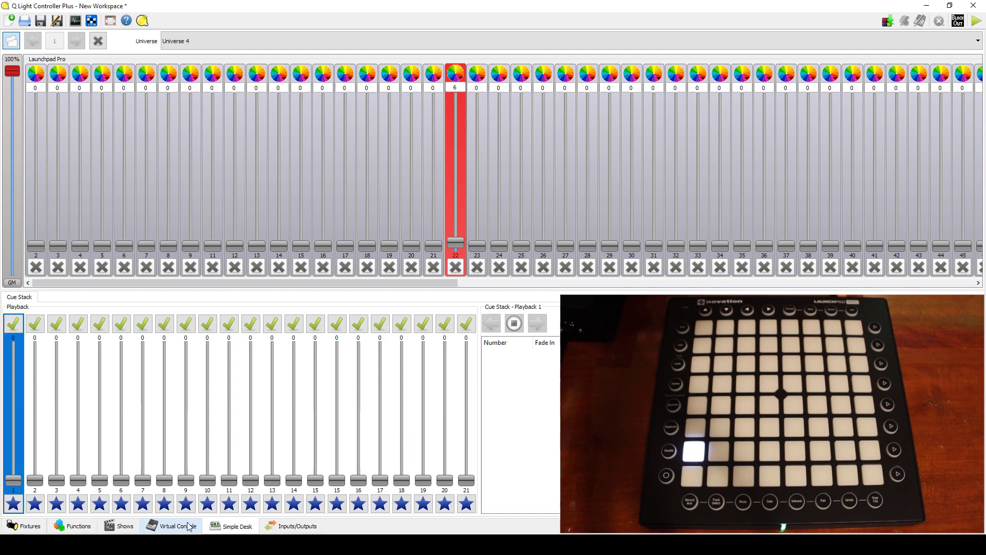
pyautogui.click(172, 526)
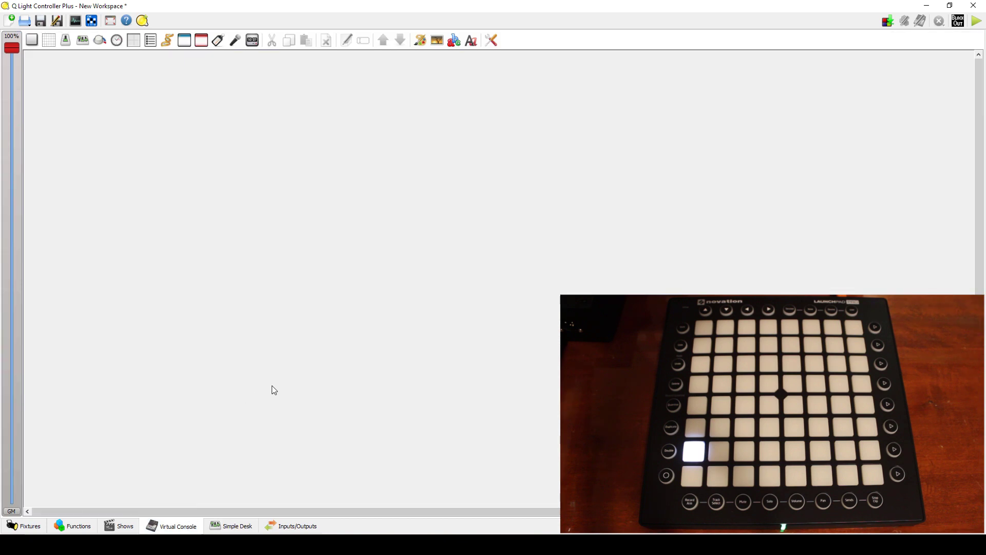
# - Add Button 0, move it to the centre of the Virtual Console and open its Widget Properties
pyautogui.click(32, 39)
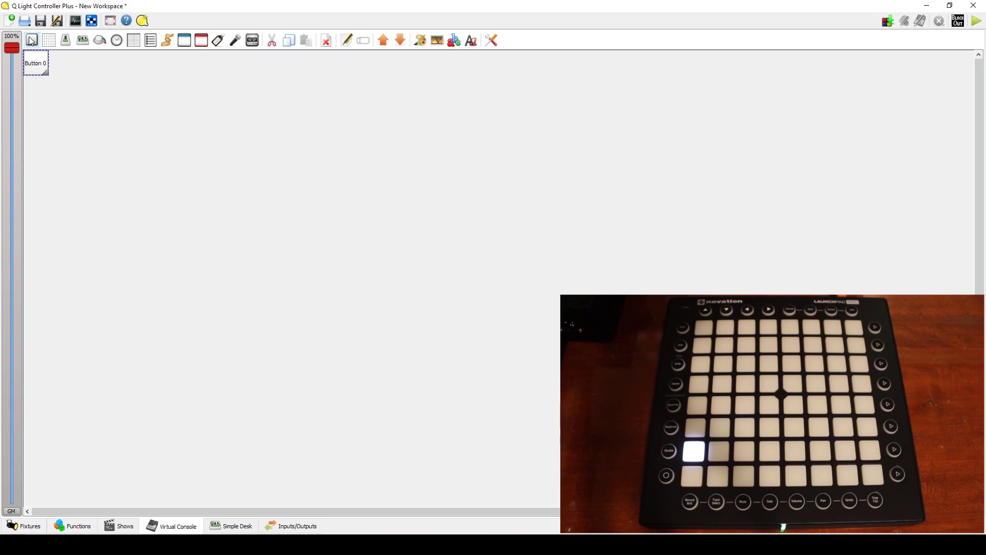
pyautogui.moveTo(38, 66); pyautogui.dragTo(361, 259)
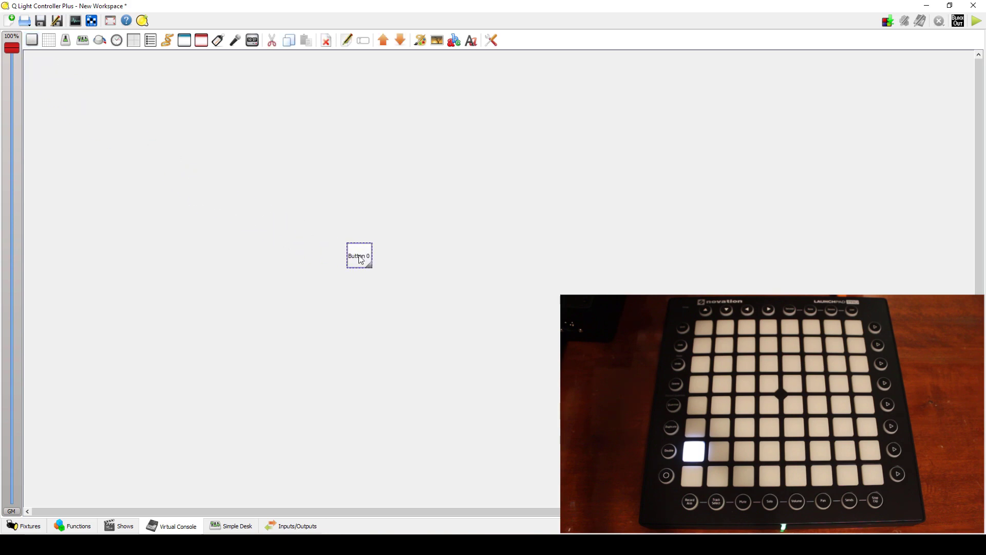
pyautogui.rightClick(362, 258)
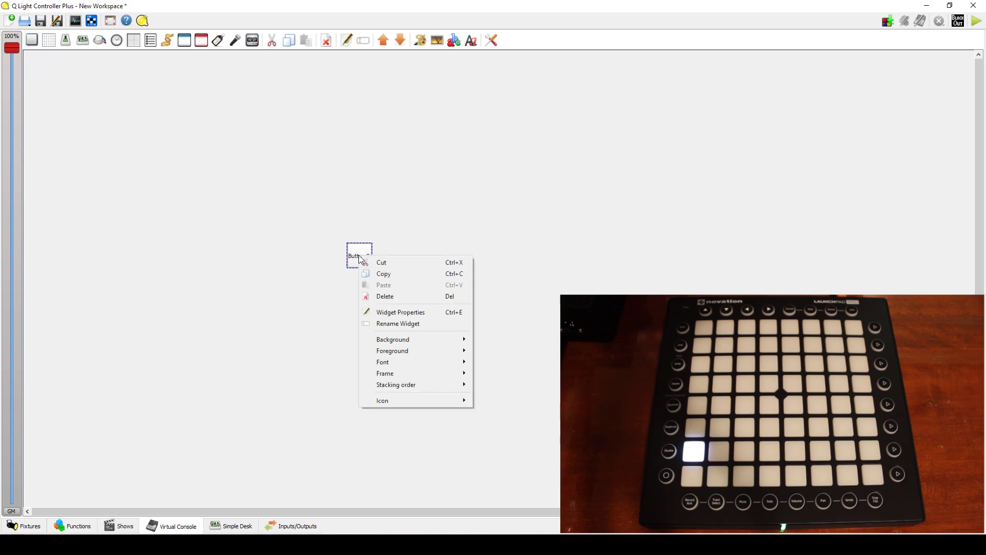
pyautogui.click(393, 312)
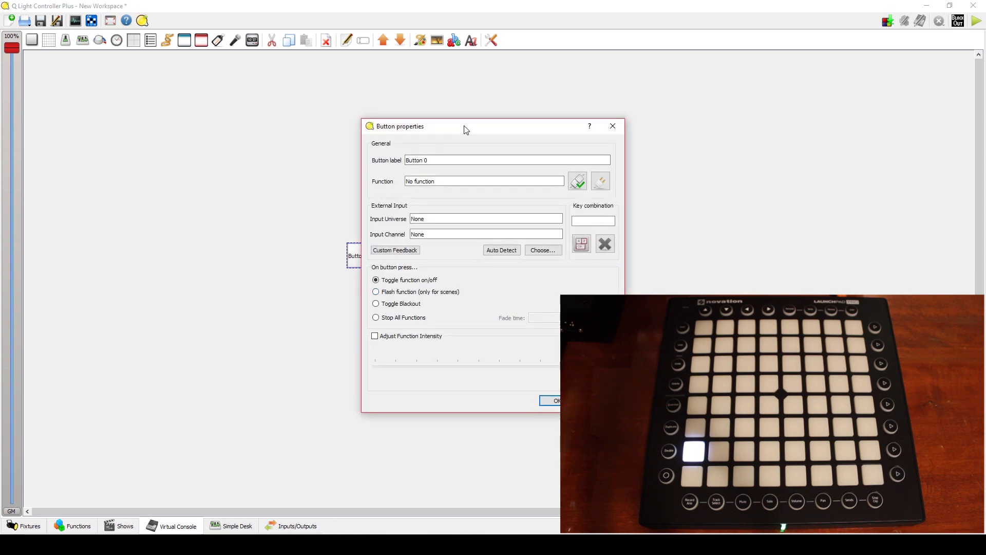
# - Auto-detect Launchpad Pro input channel 150: Pad 2-1 for Button 0 and confirm with OK
pyautogui.moveTo(466, 129); pyautogui.dragTo(170, 126)
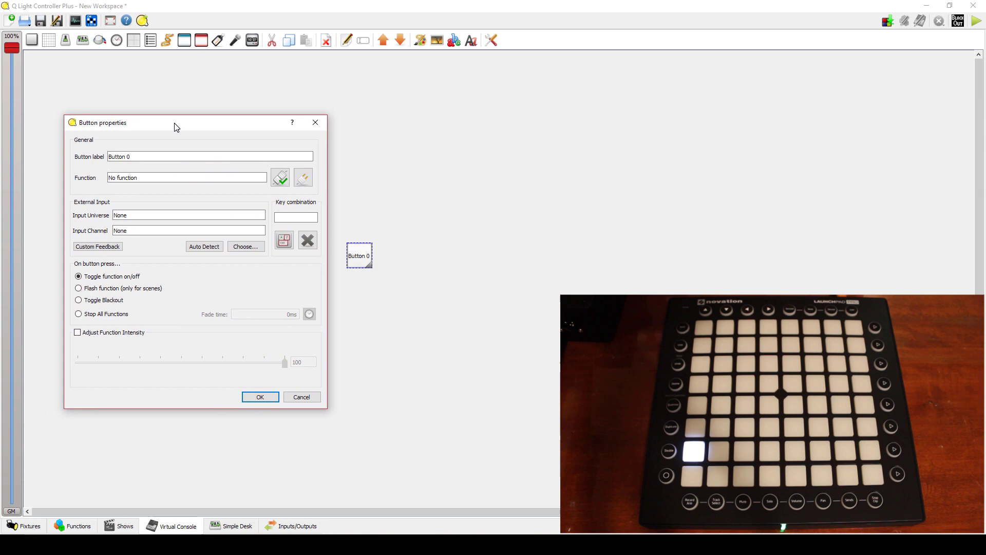
pyautogui.click(204, 247)
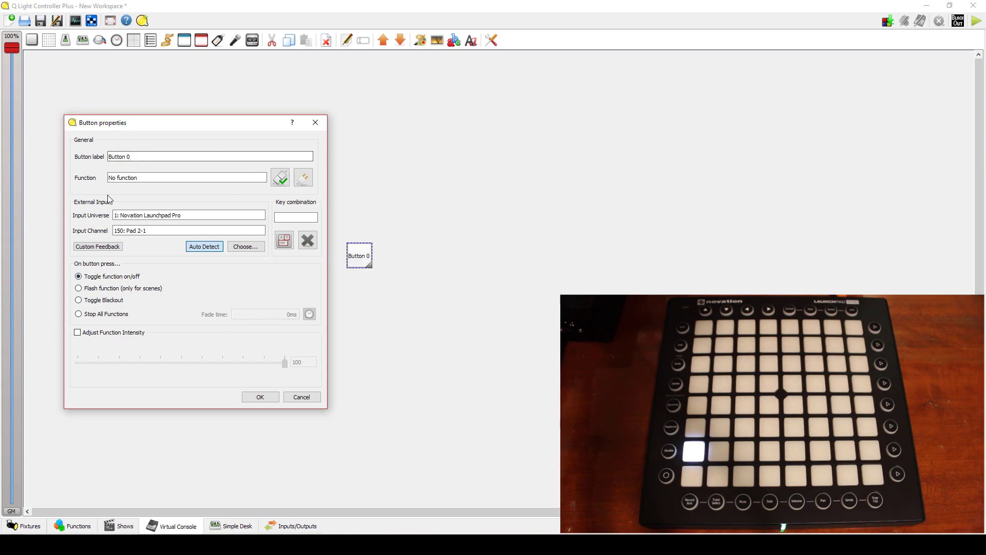
pyautogui.click(273, 399)
# - Deselect Button 0 and select the MIDI 3: 2- Launchpad Pro output entry in the Mapping list
pyautogui.click(357, 294)
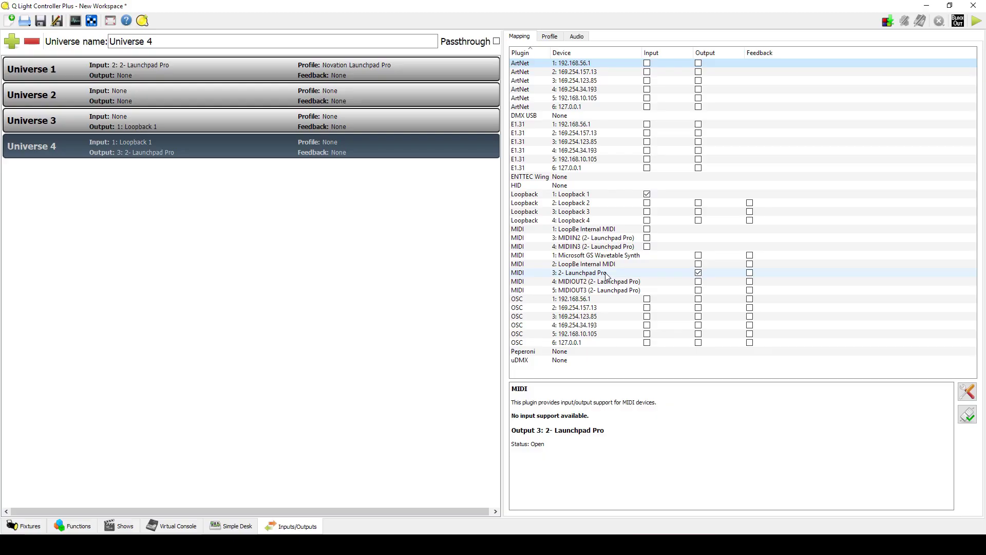
pyautogui.click(666, 273)
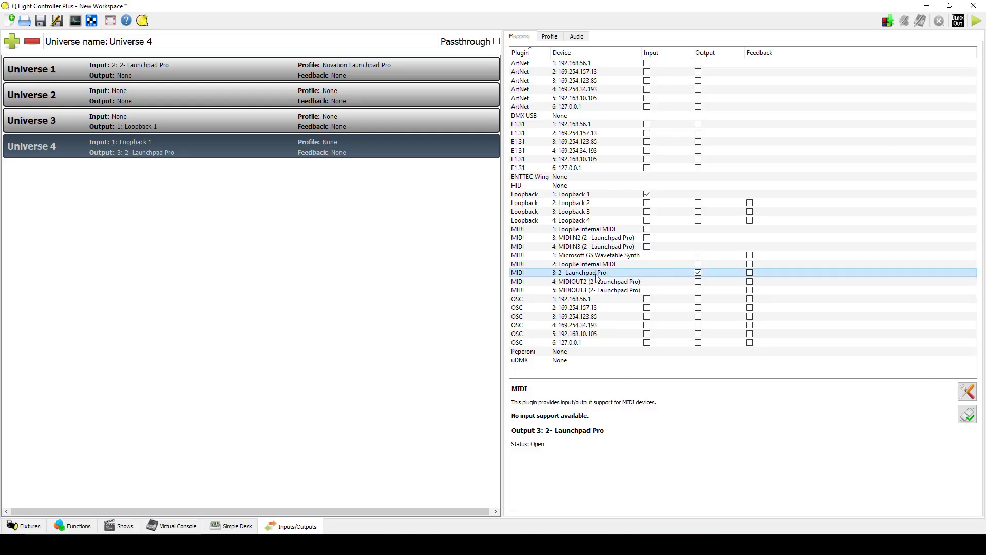